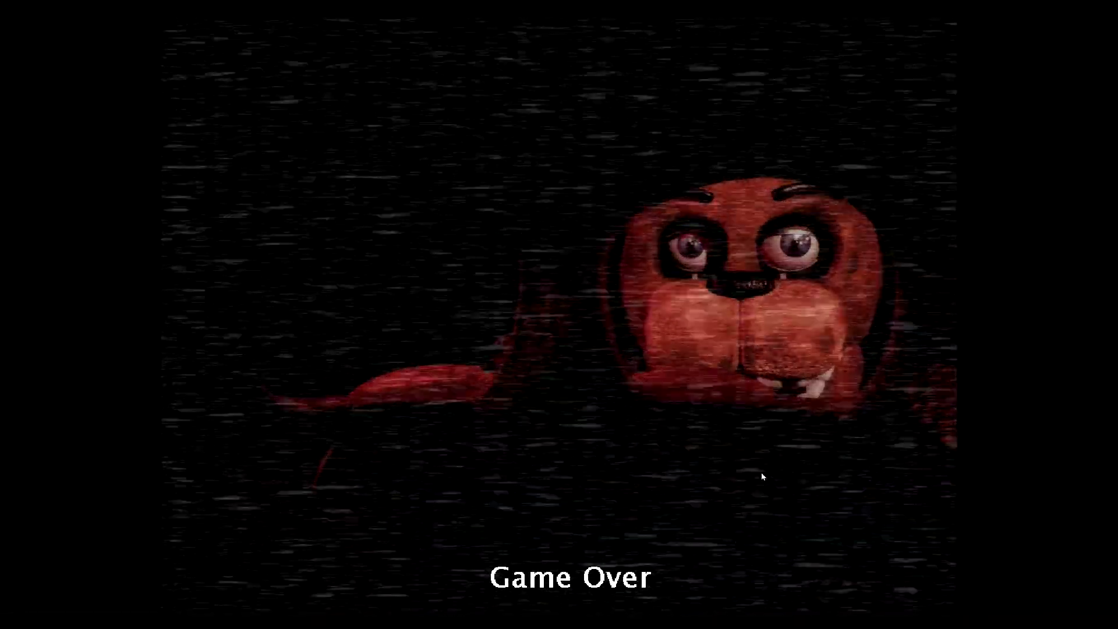
Step: Bring up the Xbox Game Bar over the Game Over screen to view the 'You Failed' achievement
{"action": "key", "text": "super+g"}
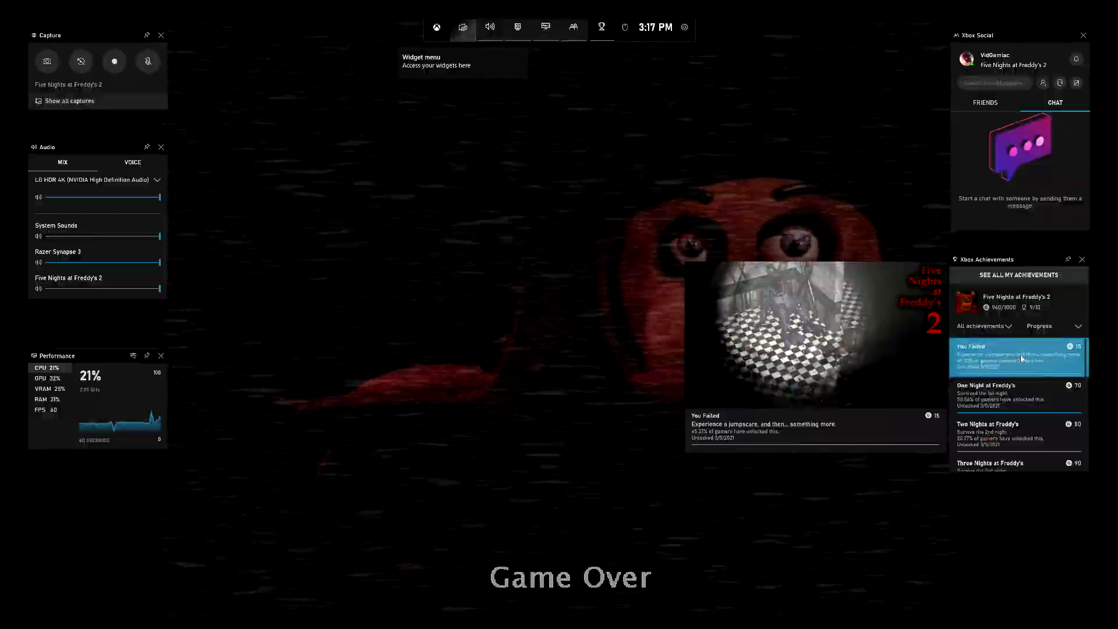